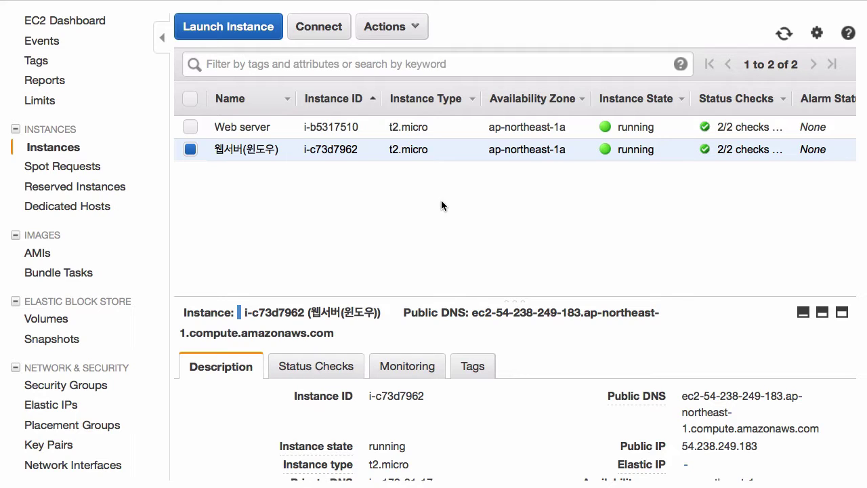
# - Start a new launch with the Windows Server 2012 R2 Base image on t2.micro
pyautogui.click(240, 21)
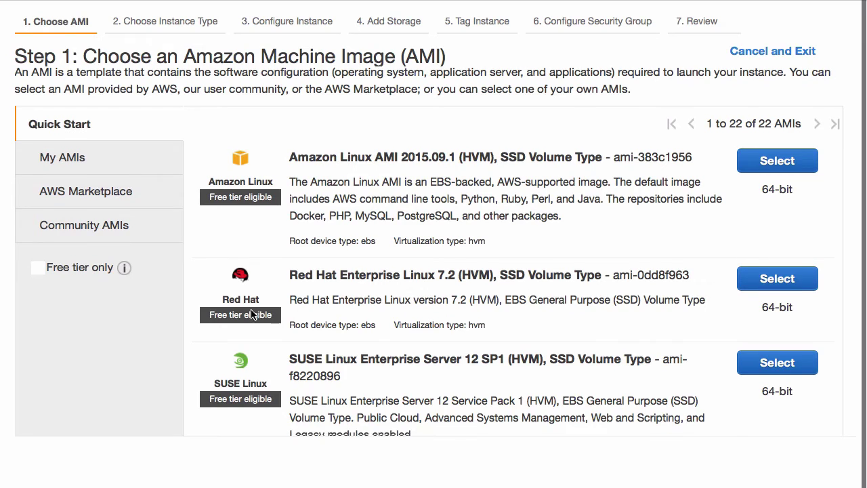
pyautogui.scroll(-6, 252, 311)
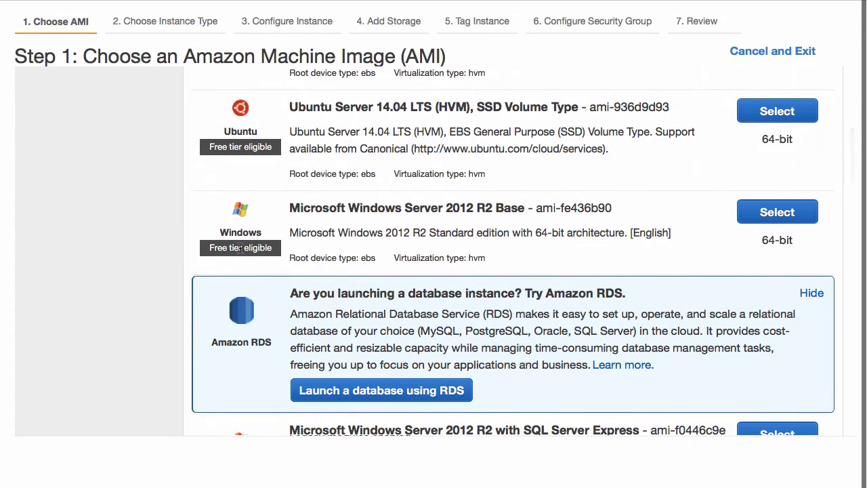
pyautogui.click(788, 218)
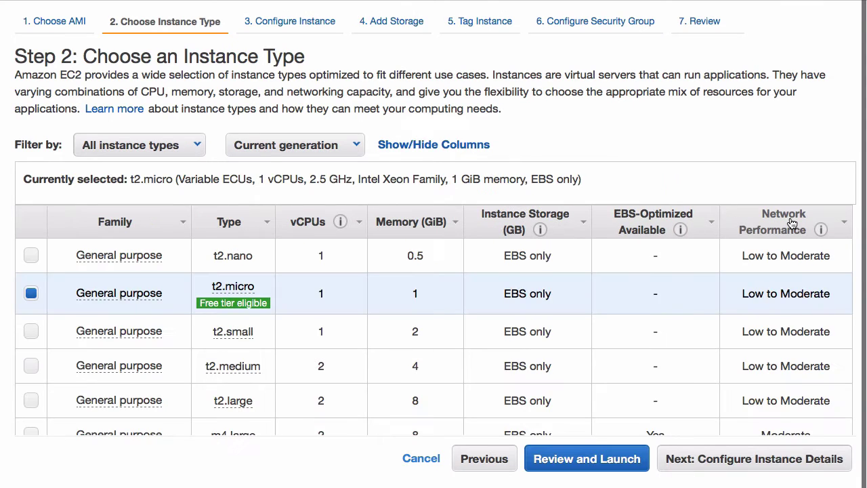
pyautogui.click(685, 458)
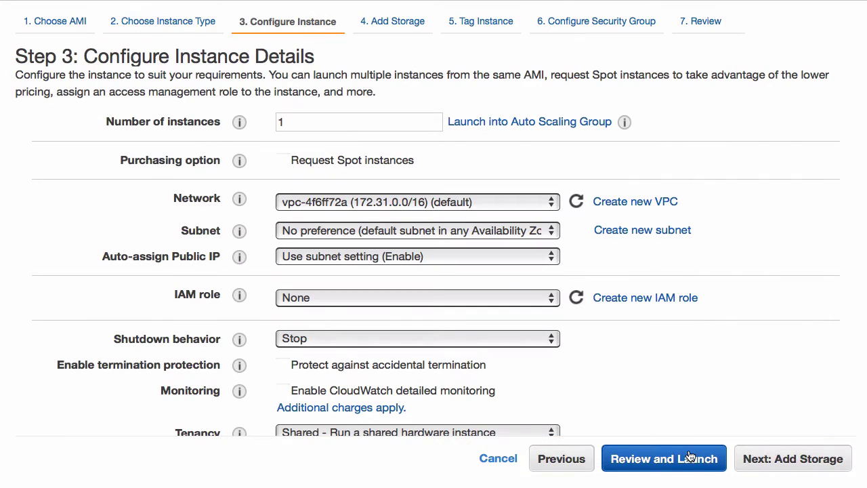
# - Accept default instance details, storage and a blank Name tag to reach security groups
pyautogui.click(767, 460)
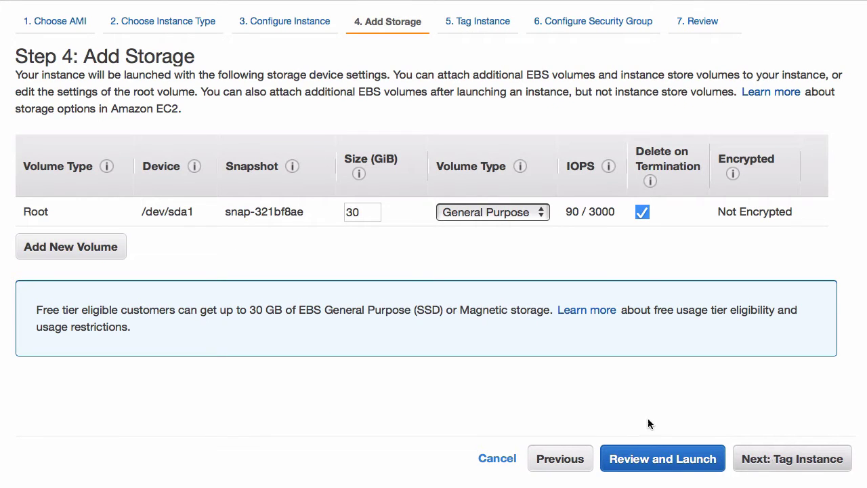
pyautogui.click(787, 474)
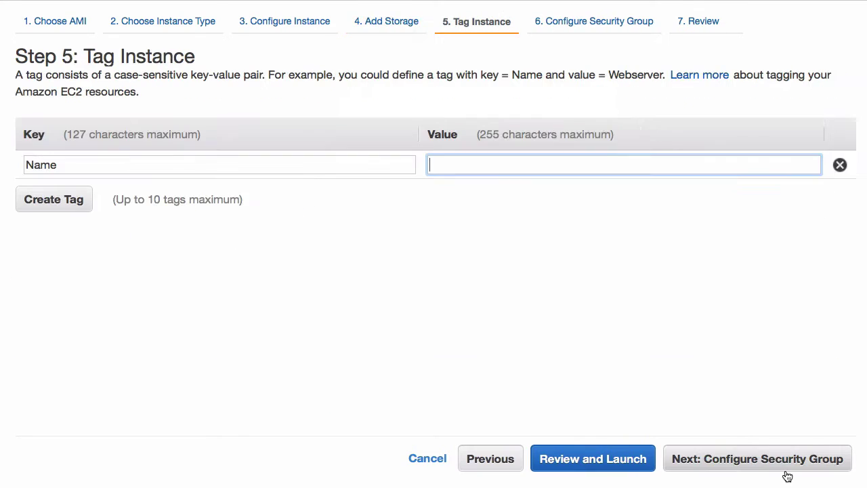
pyautogui.click(720, 470)
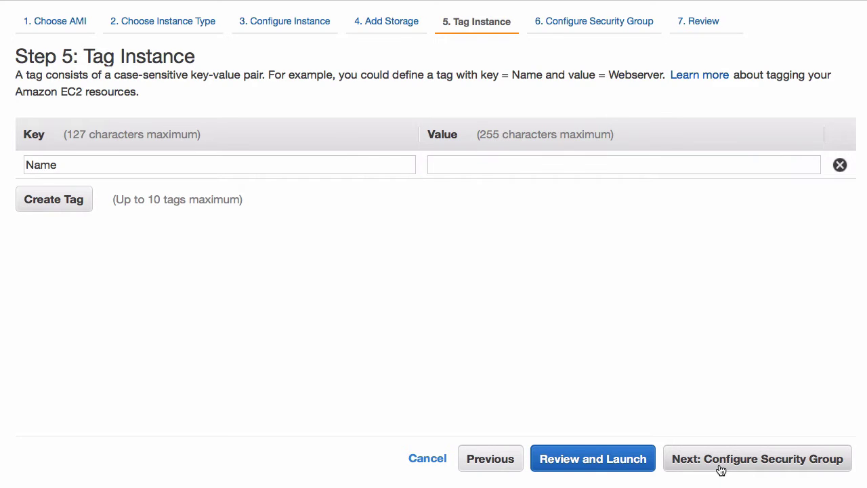
pyautogui.click(720, 470)
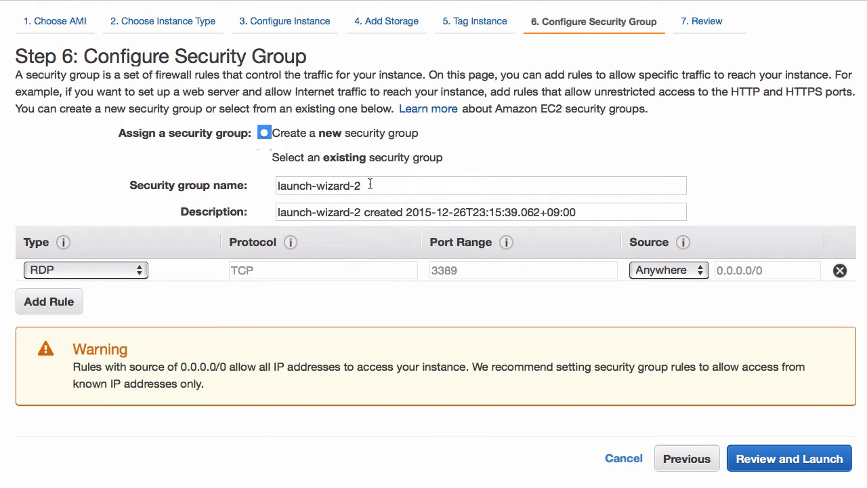
# - Confirm the launch-wizard-2 security group keeps RDP as its first rule
pyautogui.click(370, 185)
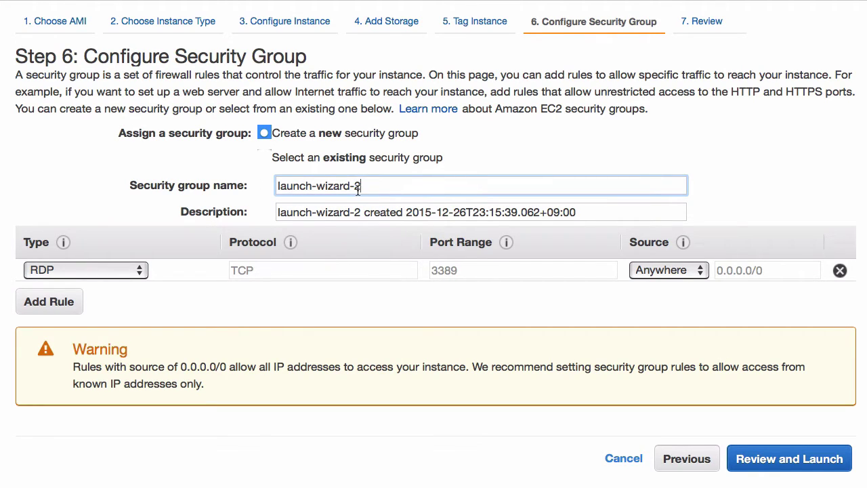
pyautogui.click(114, 271)
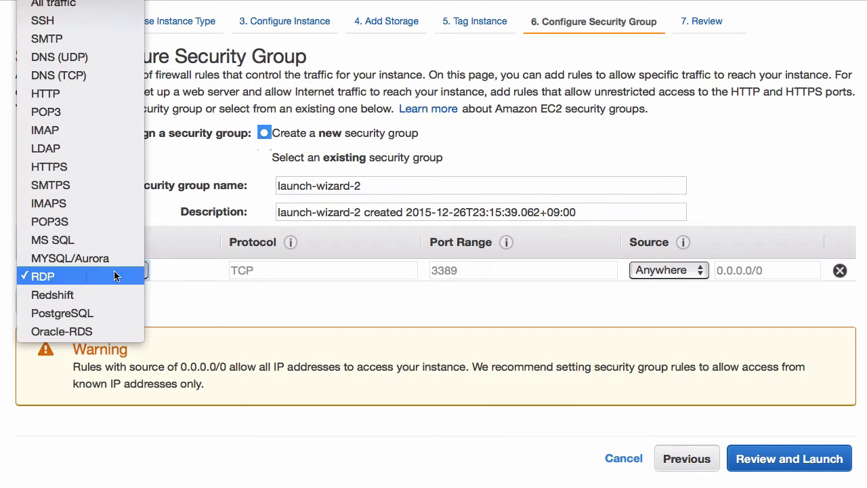
pyautogui.click(178, 286)
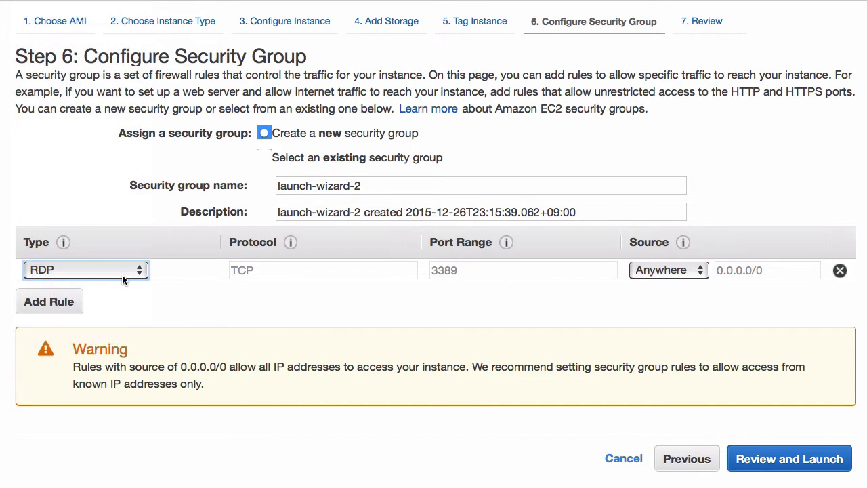
# - Add an HTTP port 80 inbound rule from anywhere and proceed to the launch review
pyautogui.click(47, 302)
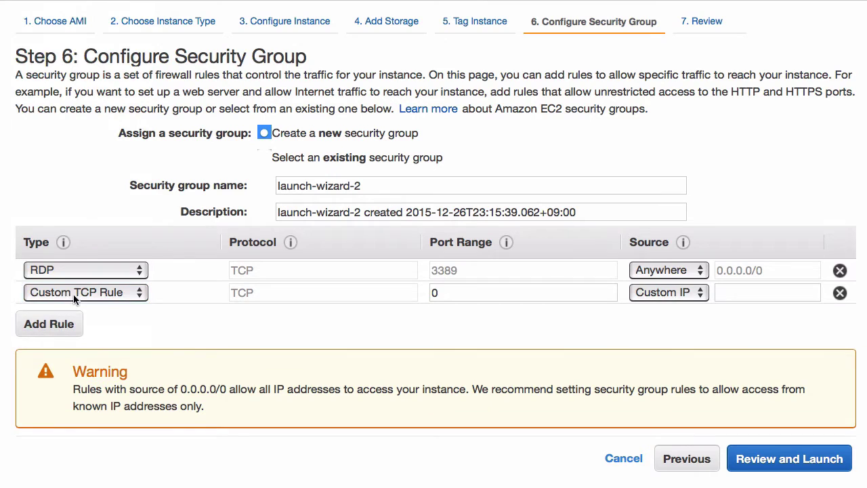
pyautogui.click(75, 298)
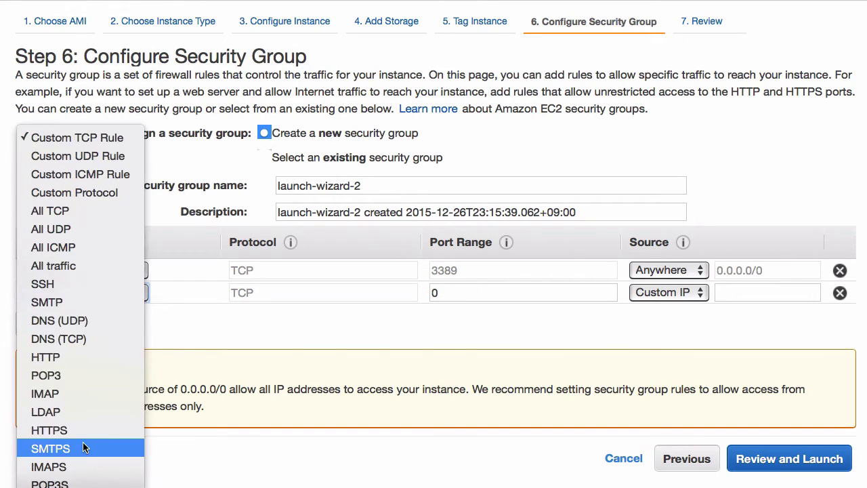
pyautogui.click(82, 360)
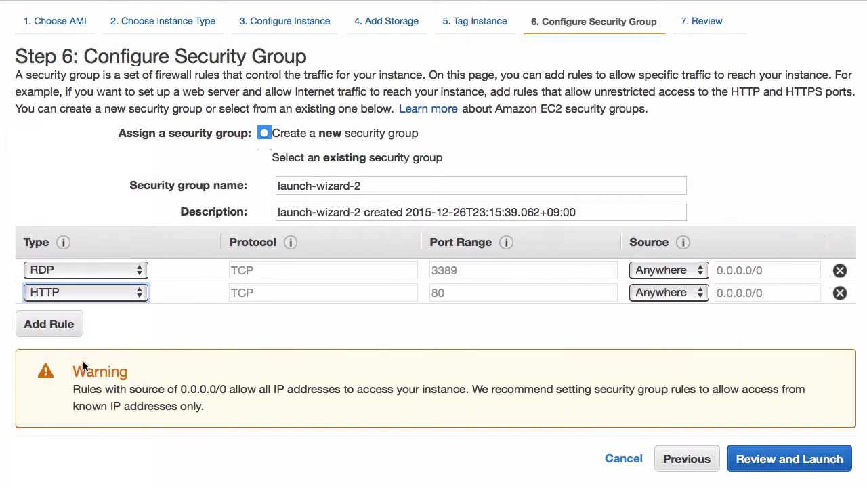
pyautogui.click(180, 338)
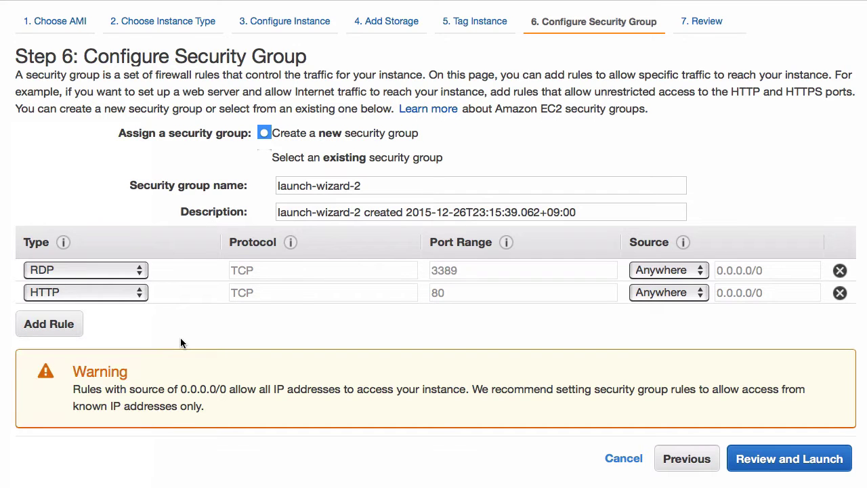
pyautogui.click(789, 469)
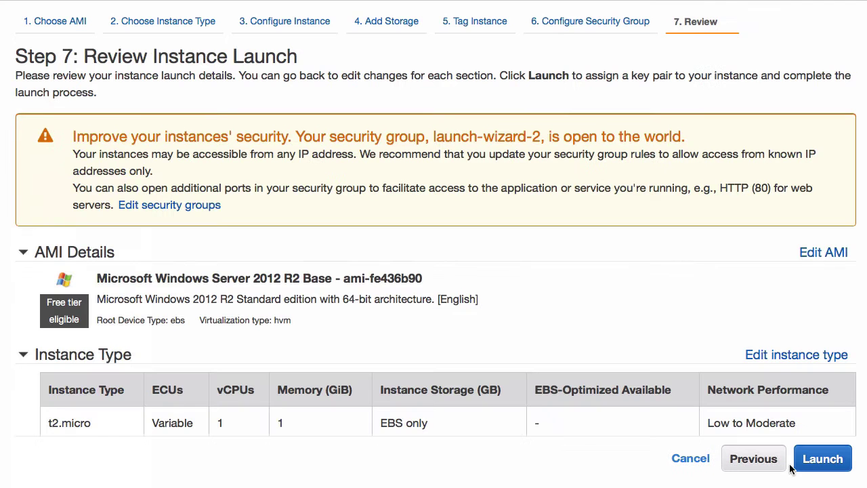
# - Compare the key pair options, settle on existing aws_password, then return to Step 2
pyautogui.click(836, 466)
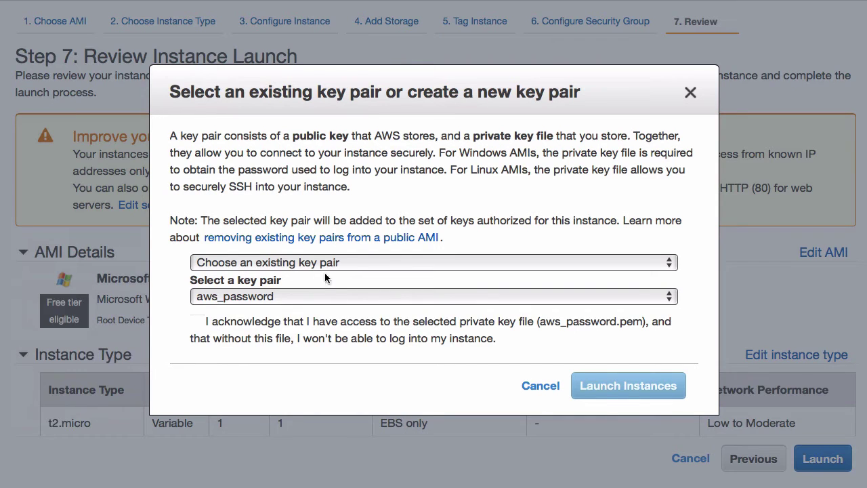
pyautogui.click(327, 264)
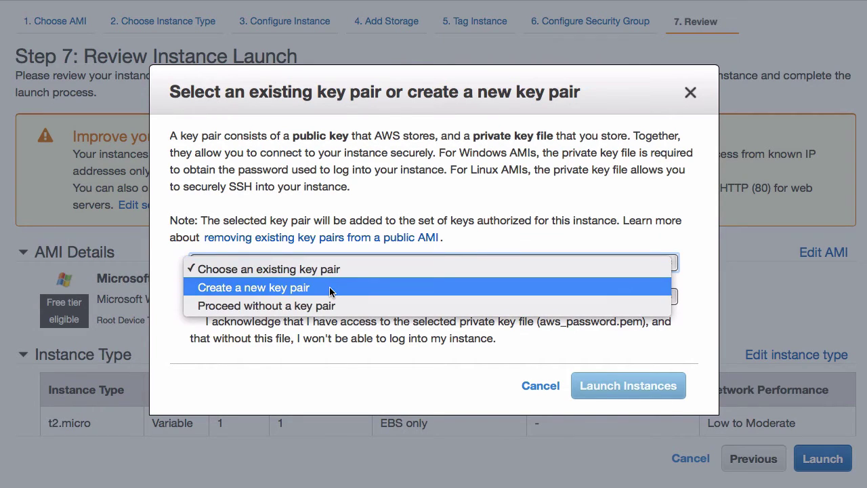
pyautogui.click(330, 290)
pyautogui.click(341, 262)
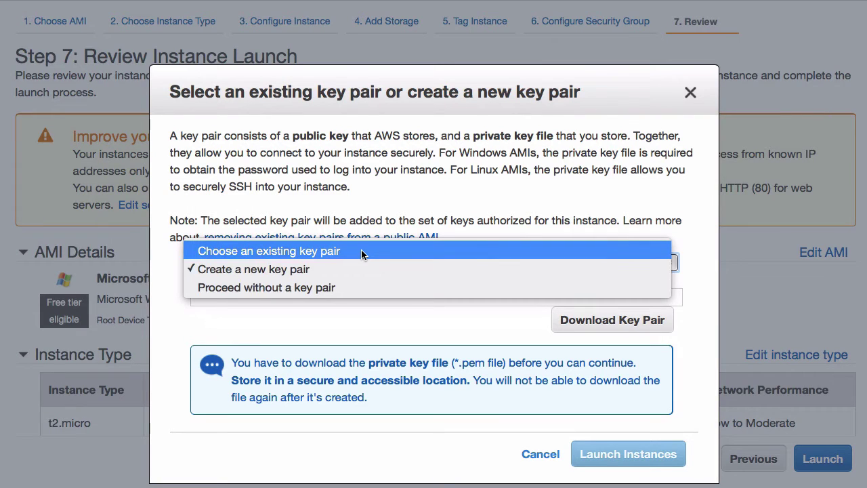
pyautogui.click(361, 251)
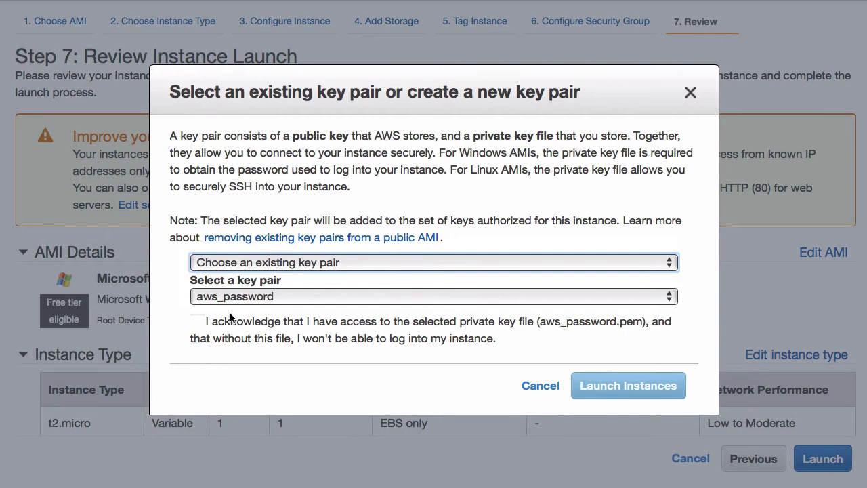
pyautogui.click(292, 326)
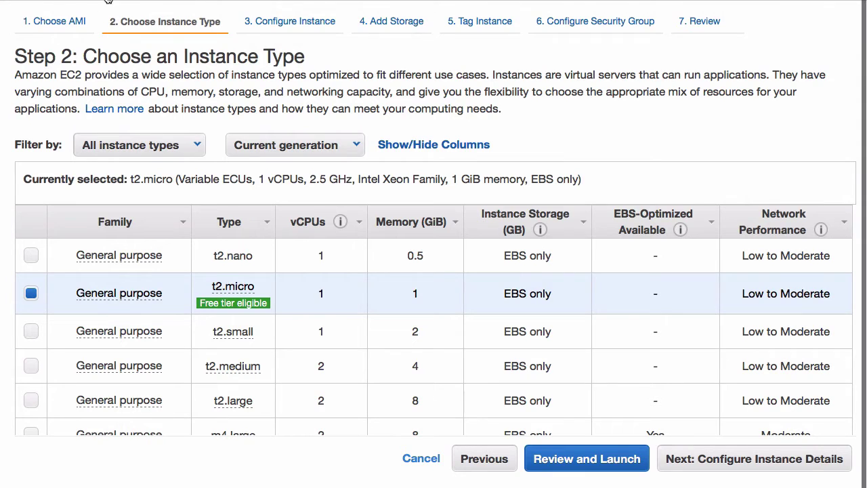
# - Cancel the launch wizard and select the 웹서버(윈도우) instance to view its details
pyautogui.click(409, 458)
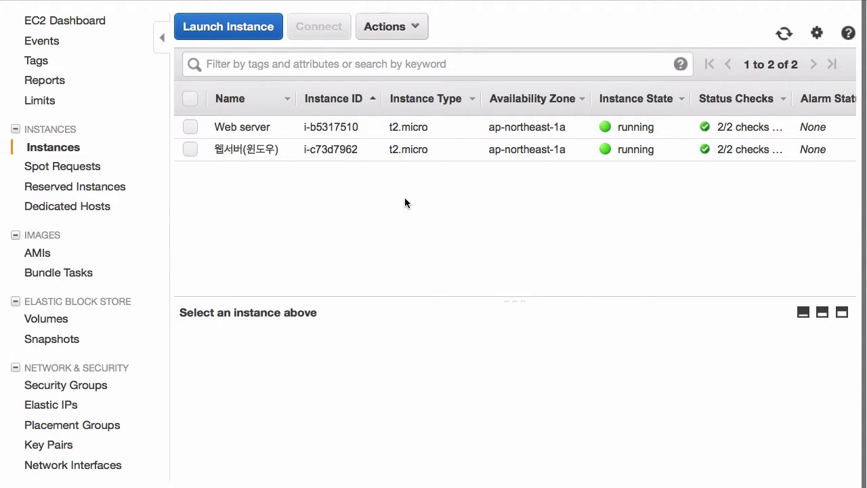
pyautogui.click(321, 151)
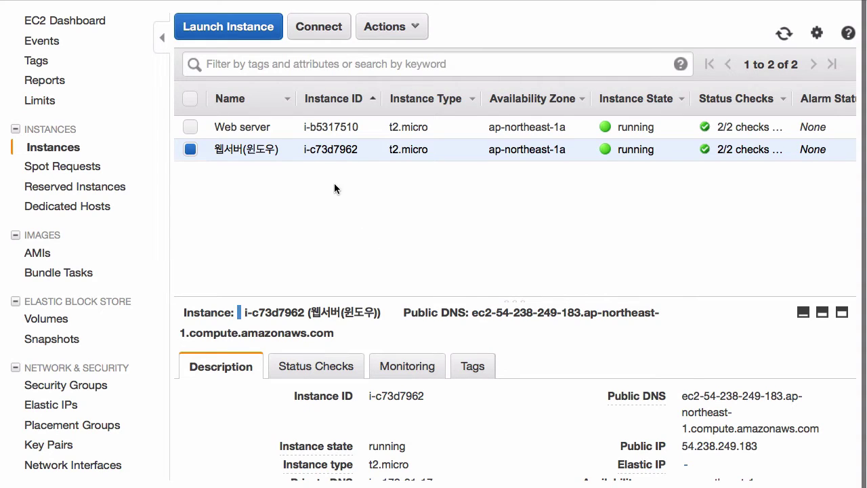
# - Open Connect for the Windows instance and select IP 54.238.249.183 and user Administrator
pyautogui.rightClick(336, 157)
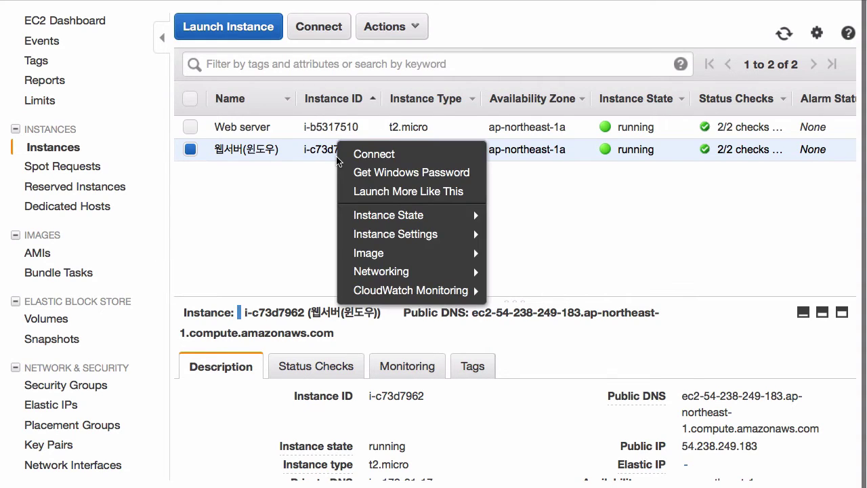
pyautogui.click(273, 197)
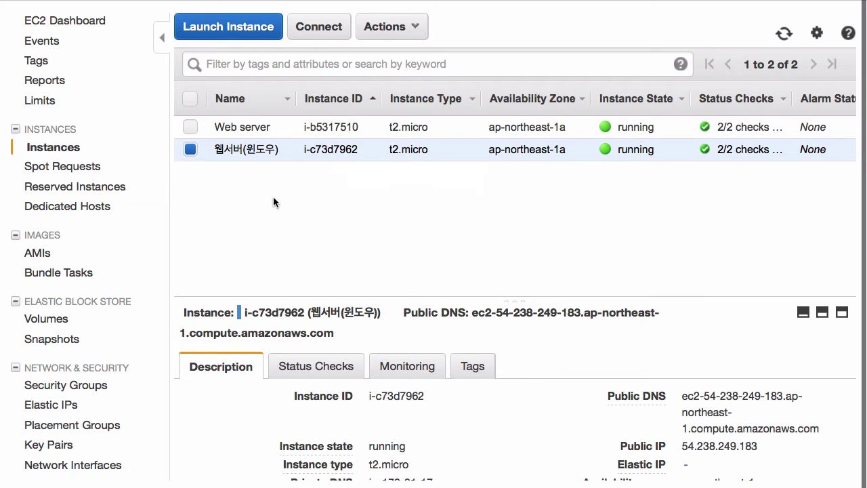
pyautogui.rightClick(334, 156)
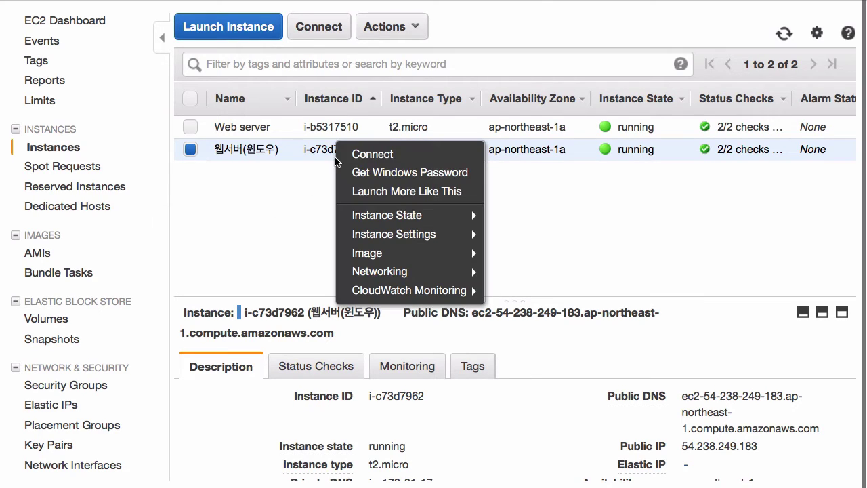
pyautogui.click(382, 160)
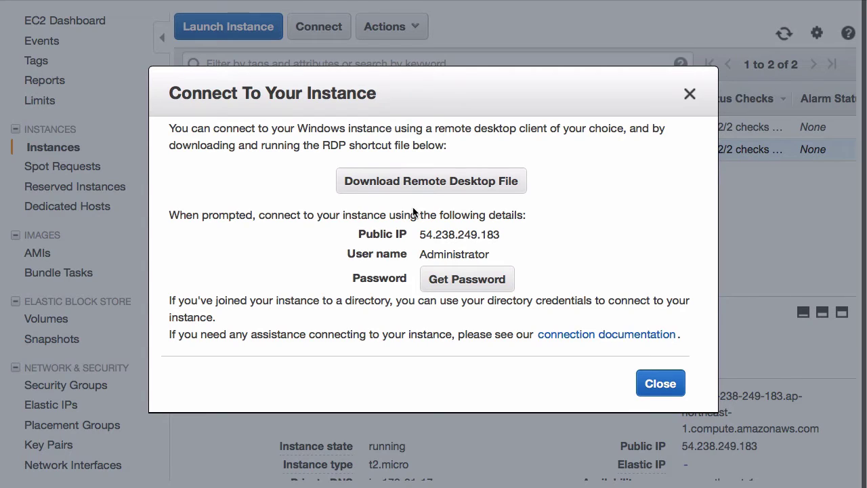
pyautogui.moveTo(420, 236); pyautogui.dragTo(504, 233)
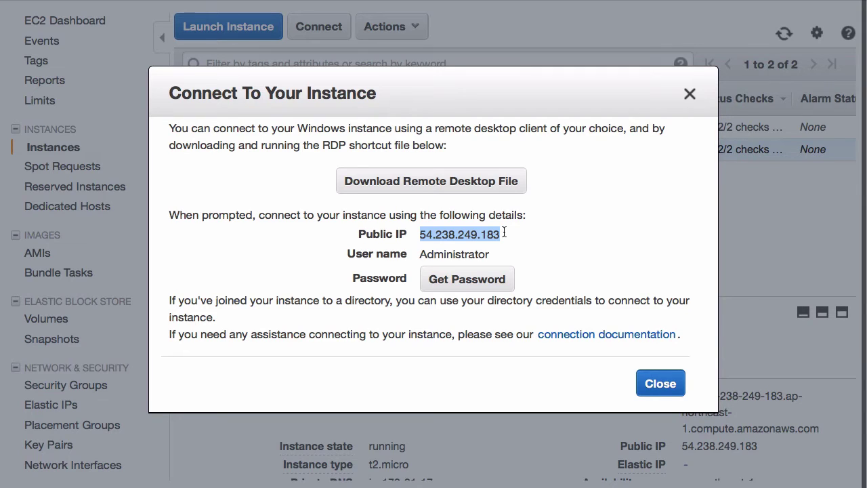
pyautogui.doubleClick(468, 253)
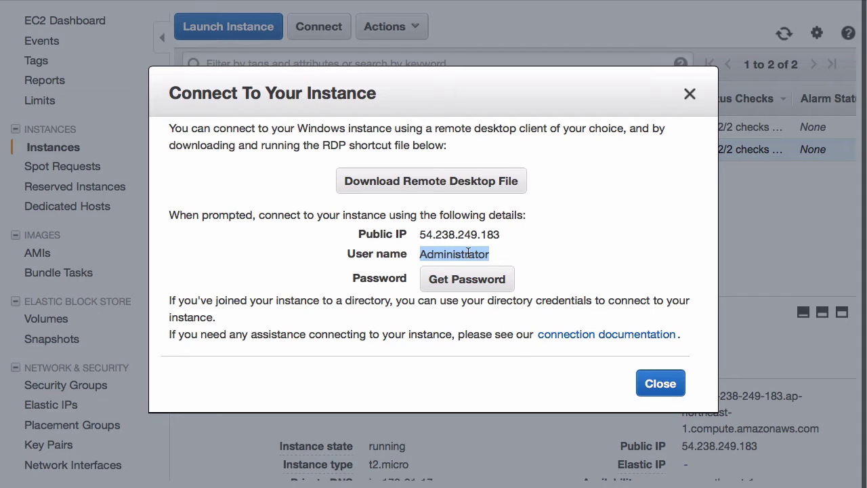
# - Open Get Password and clear the existing text from the private key box
pyautogui.click(466, 288)
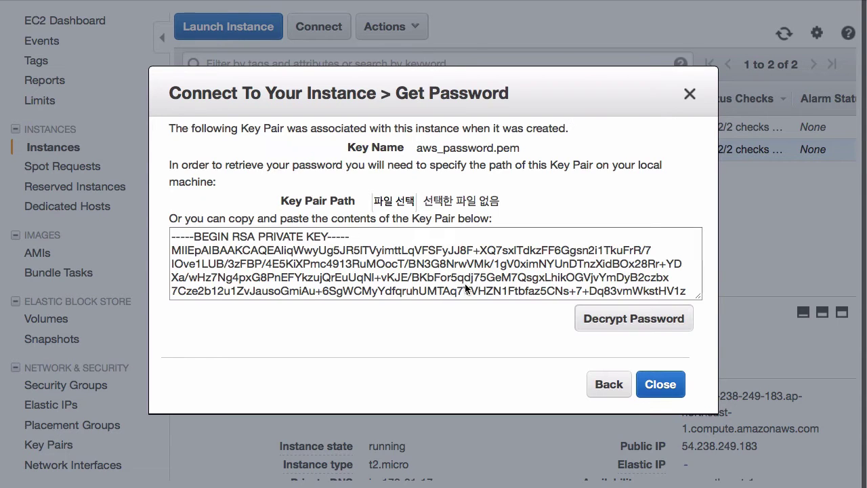
pyautogui.click(466, 288)
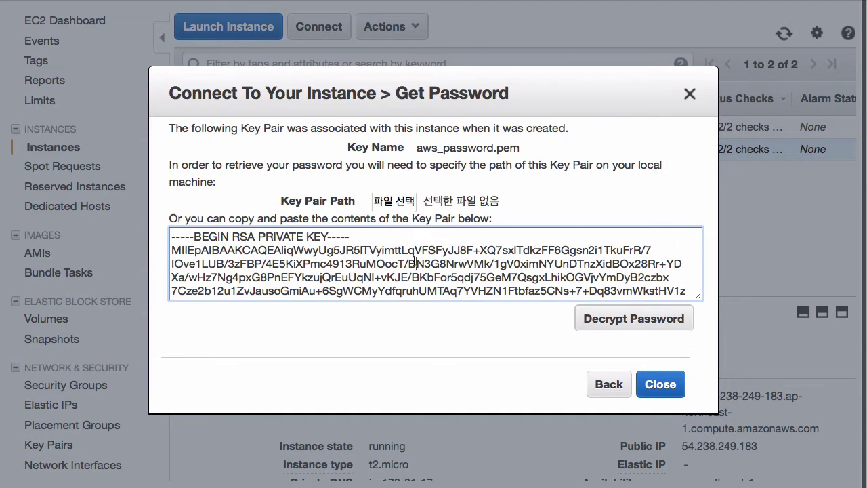
pyautogui.press('super+a')
pyautogui.press('BackSpace')
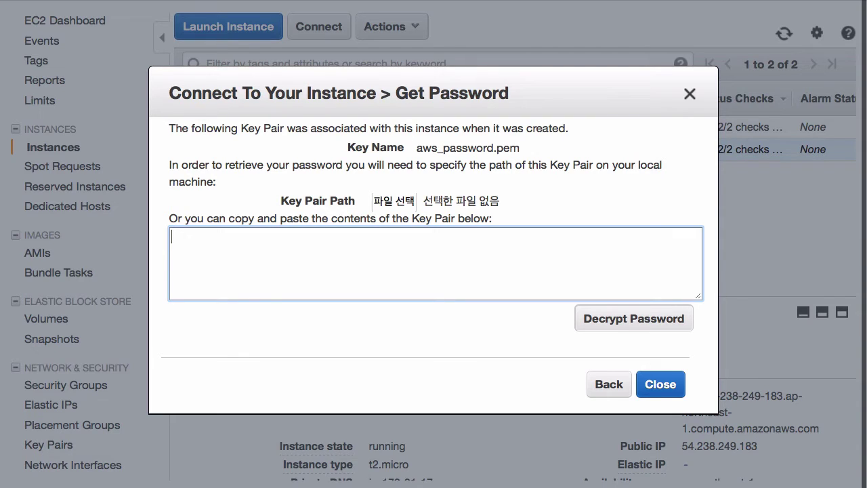
# - Load aws_password.pem as the private key and decrypt the Administrator password
pyautogui.click(403, 203)
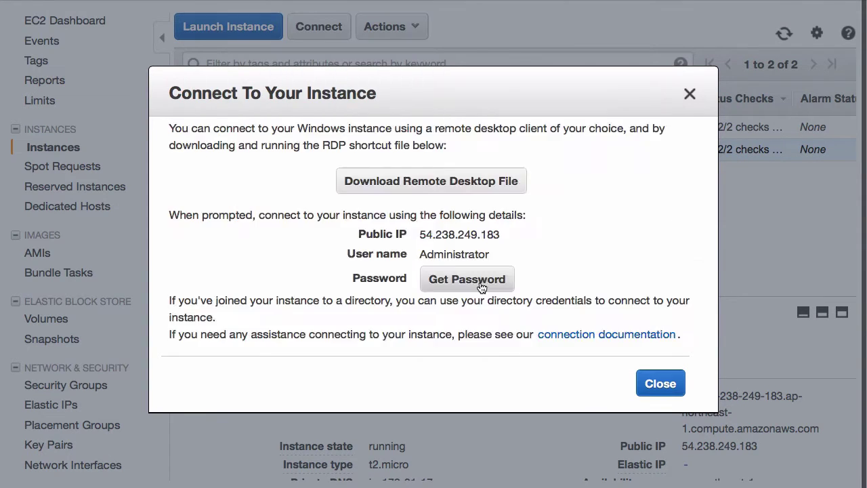
pyautogui.click(426, 277)
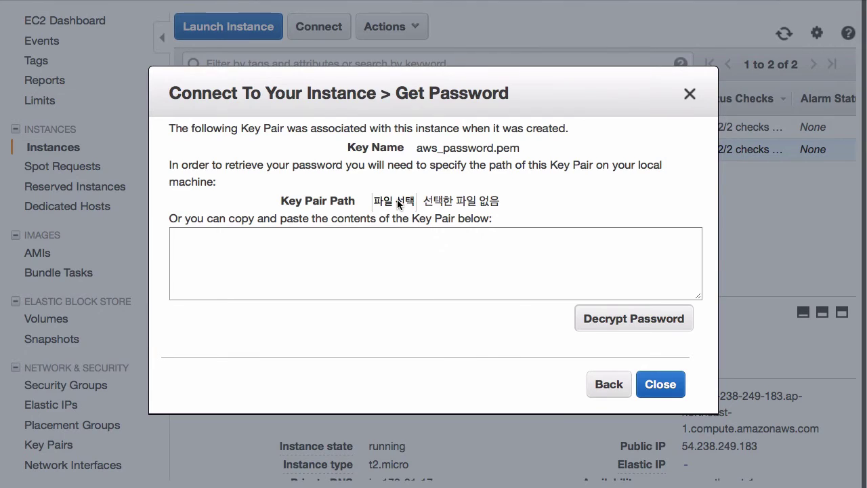
pyautogui.click(398, 202)
pyautogui.click(355, 2)
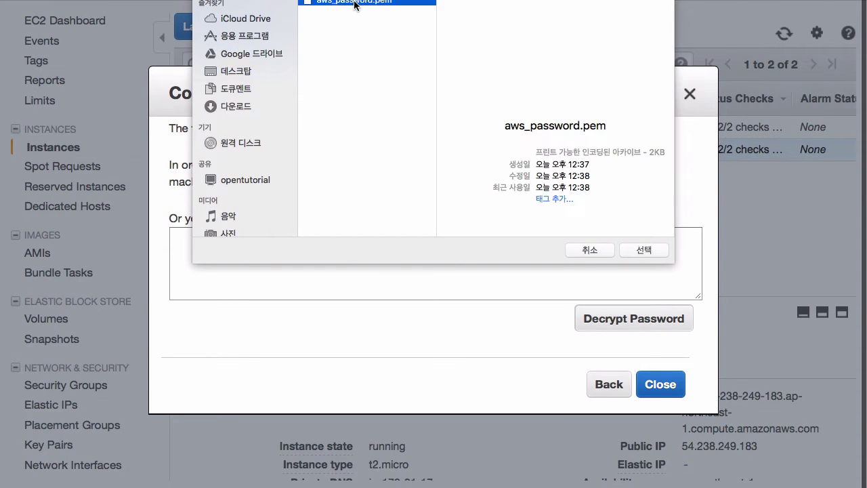
pyautogui.click(636, 249)
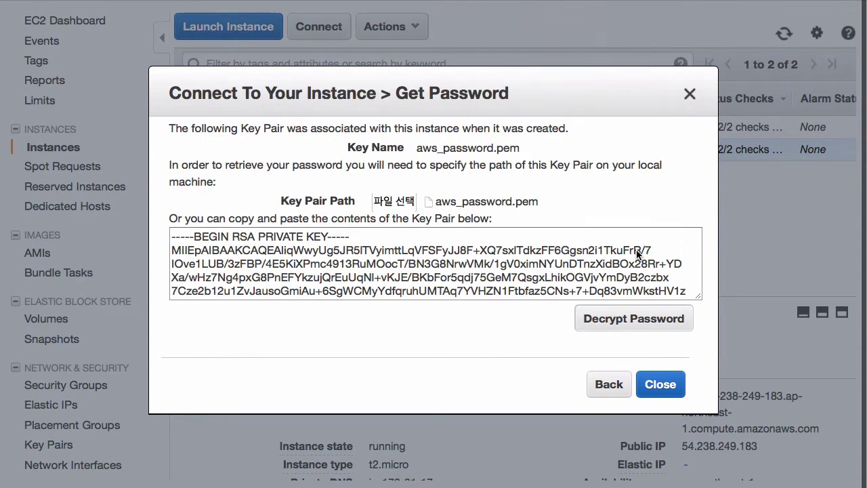
pyautogui.click(220, 239)
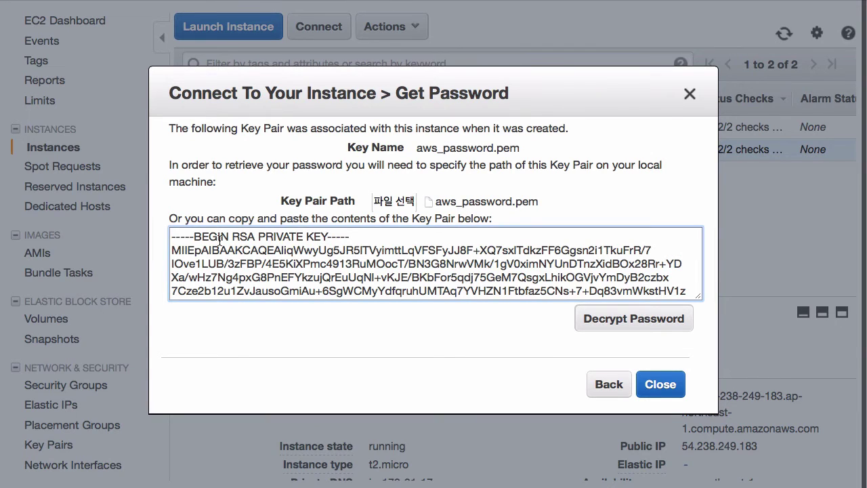
pyautogui.scroll(-5, 219, 239)
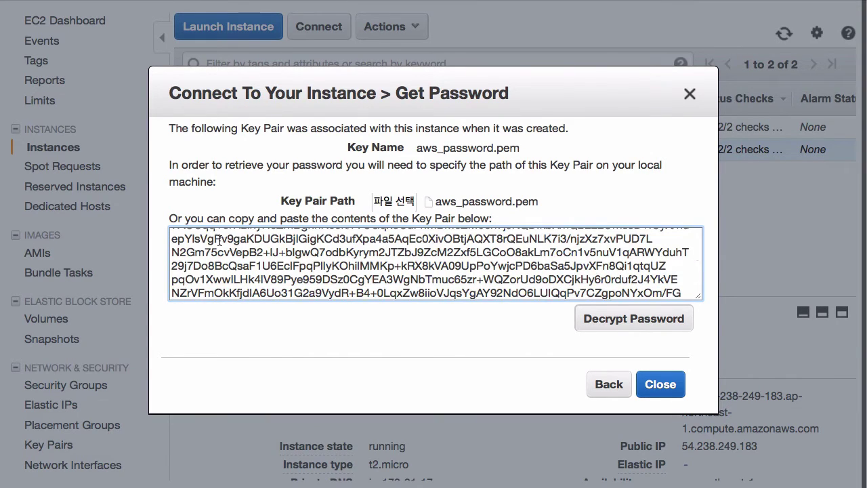
pyautogui.scroll(-5, 220, 240)
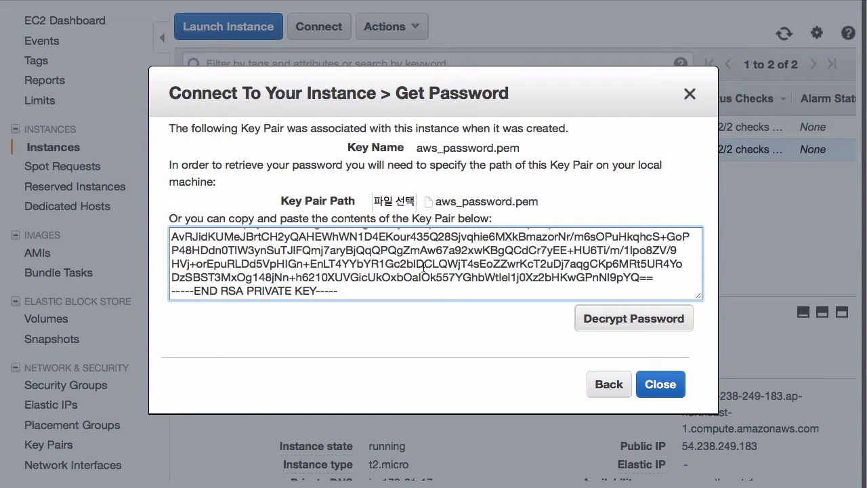
pyautogui.click(618, 322)
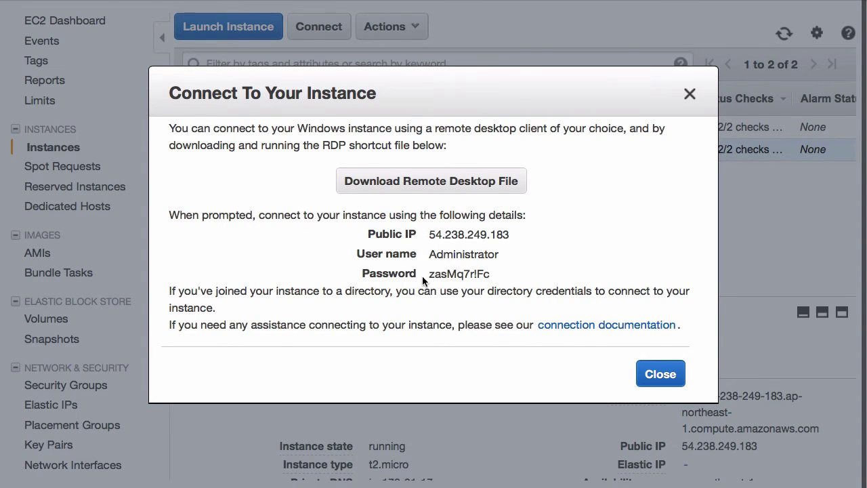
# - Select the decrypted Administrator password so it can be copied
pyautogui.moveTo(429, 274); pyautogui.dragTo(499, 272)
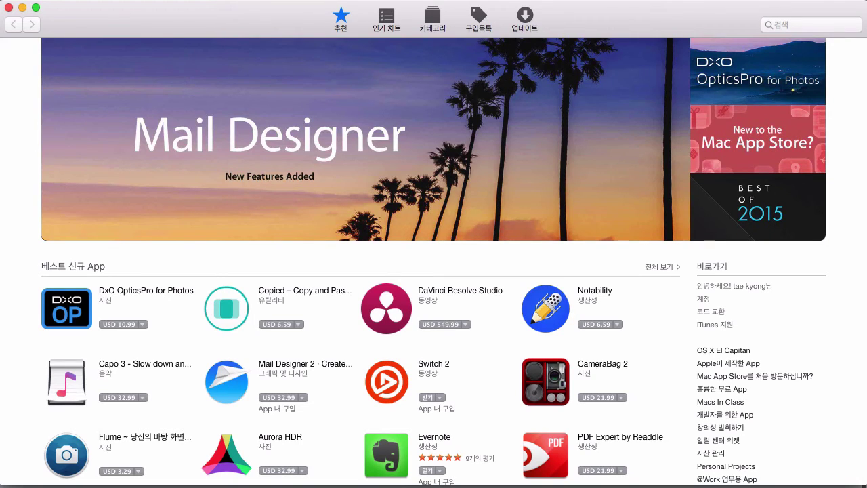
# - Search the App Store for 'microsoft remote' and open the Microsoft Remote Desktop page
pyautogui.click(818, 28)
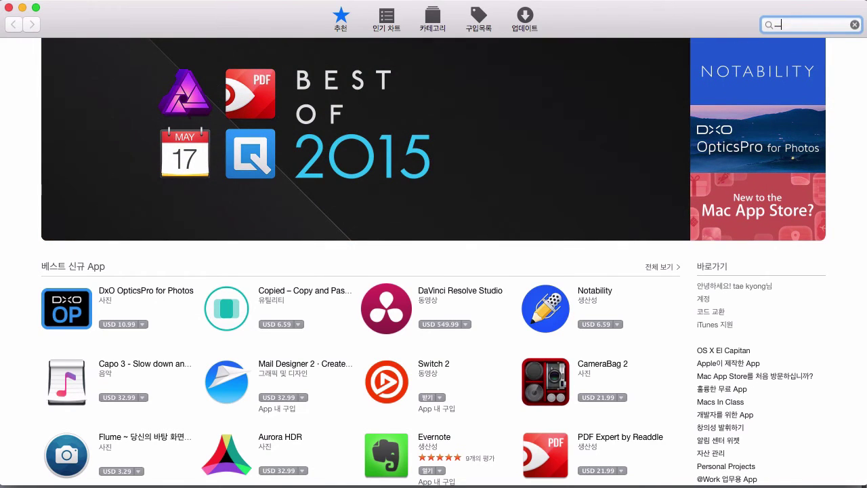
pyautogui.write('microsoft remote')
pyautogui.press('Return')
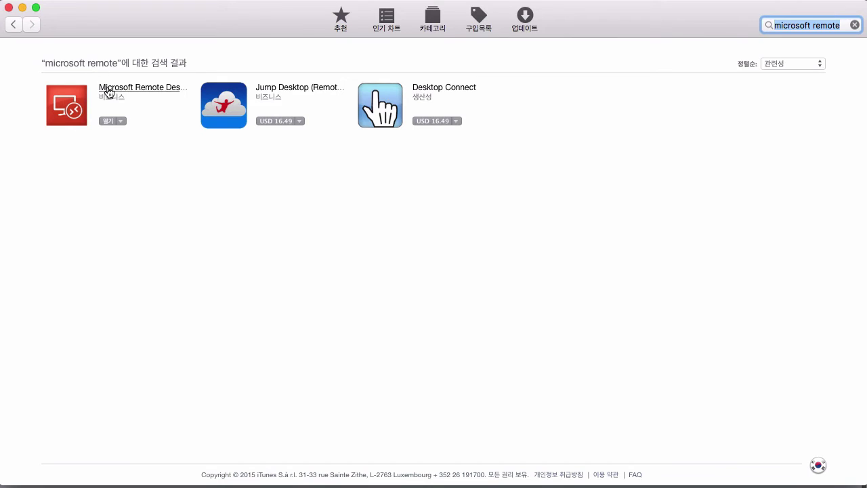
pyautogui.click(125, 92)
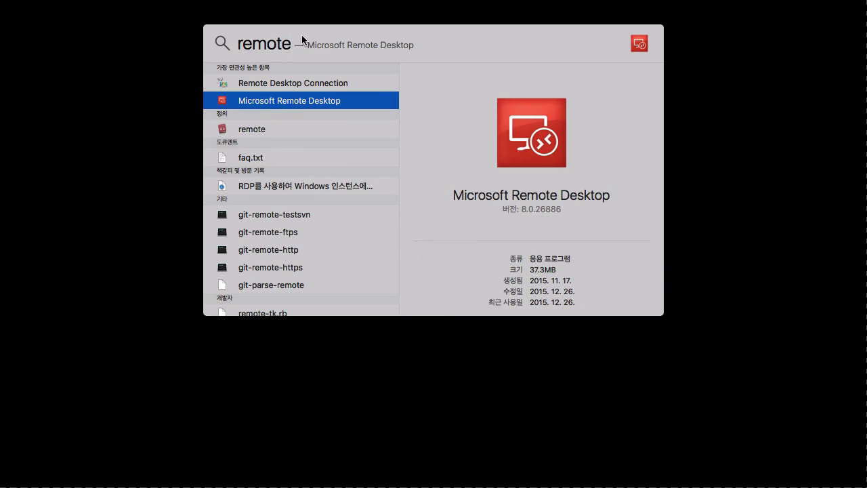
# - Pick Microsoft Remote Desktop from the 'remote' Spotlight results and launch it
pyautogui.click(282, 89)
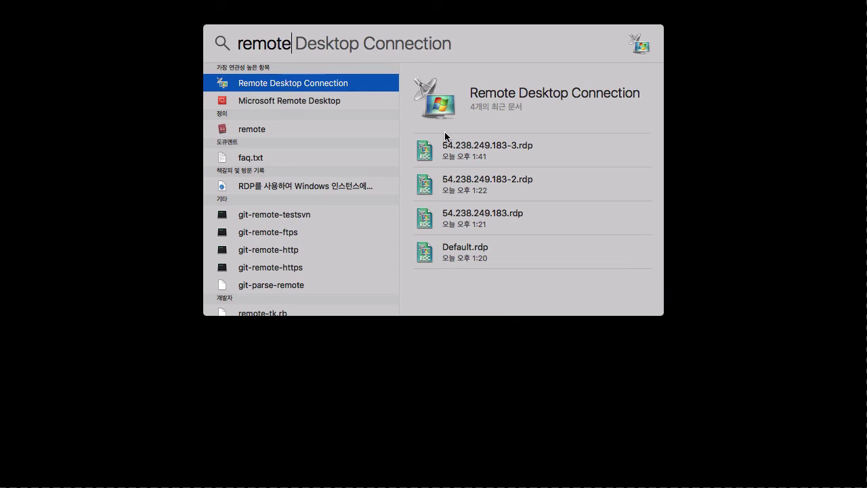
pyautogui.press('Down')
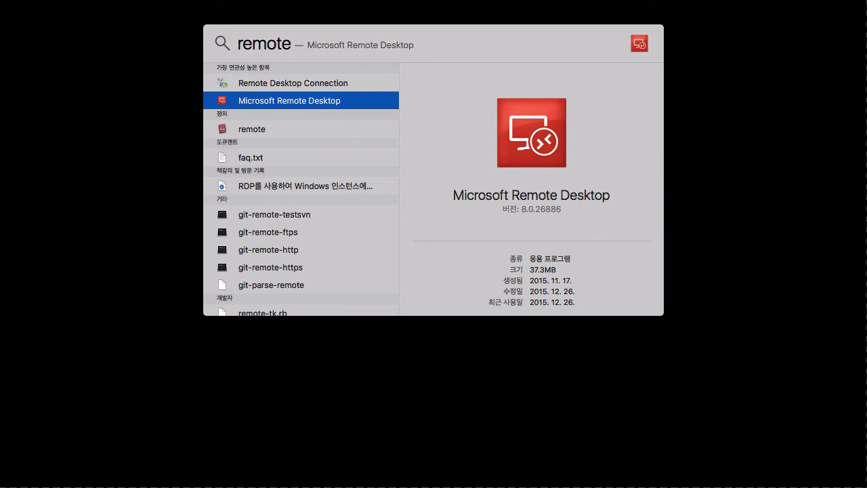
pyautogui.press('Up')
pyautogui.press('Down')
pyautogui.press('Return')
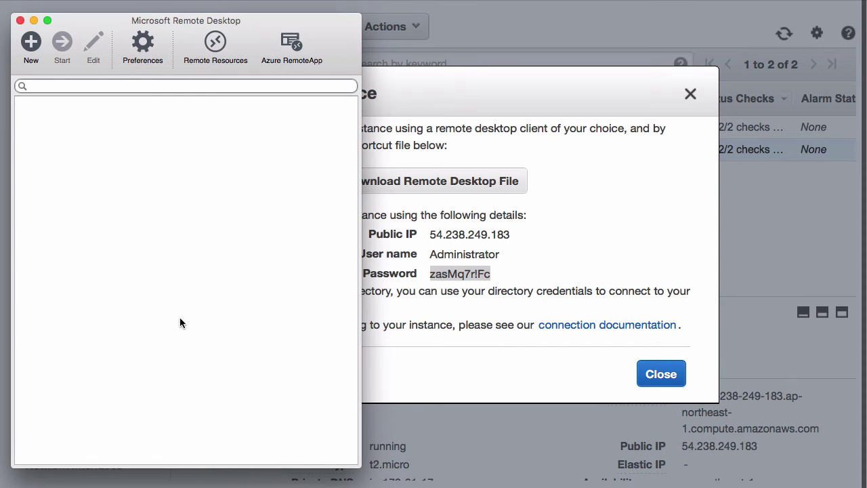
# - Create a new desktop named 'window web server' with PC name 54.238.249.183
pyautogui.click(31, 53)
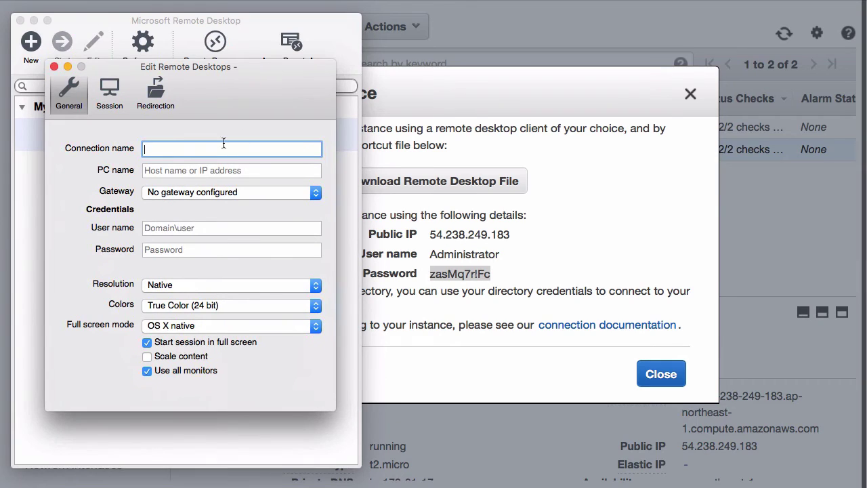
pyautogui.write('window web serer')
pyautogui.press('BackSpace')
pyautogui.press('BackSpace')
pyautogui.write('ver')
pyautogui.click(212, 169)
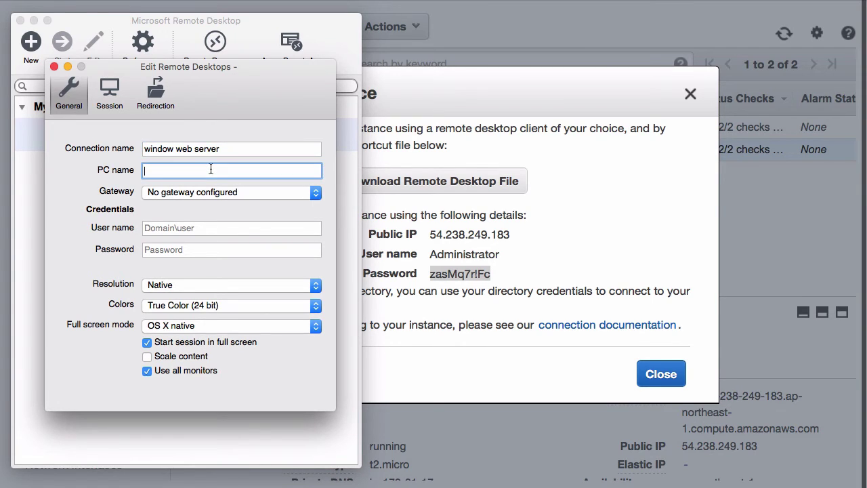
pyautogui.click(241, 149)
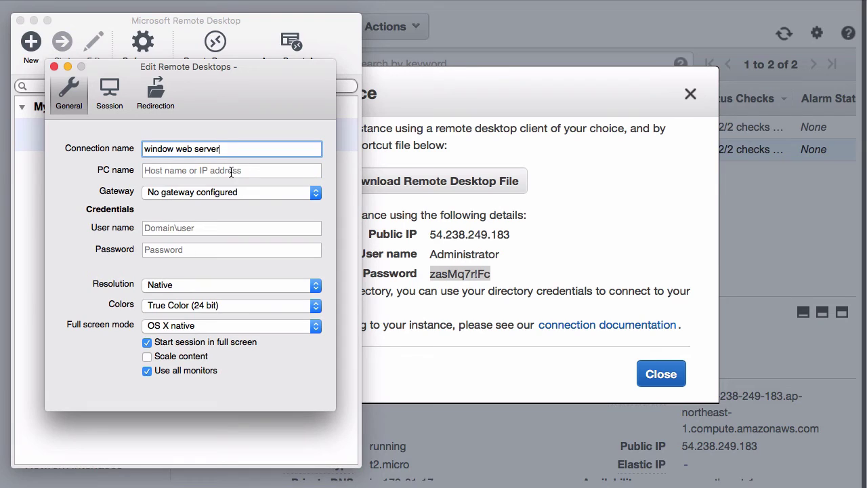
pyautogui.click(246, 170)
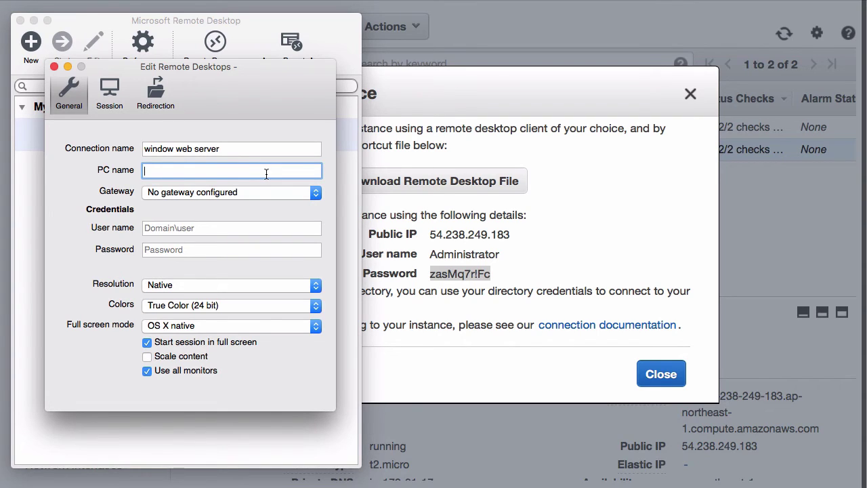
pyautogui.write('54.238.249.183')
# - Enter user name Administrator and the account password, then close the dialog to save
pyautogui.click(255, 230)
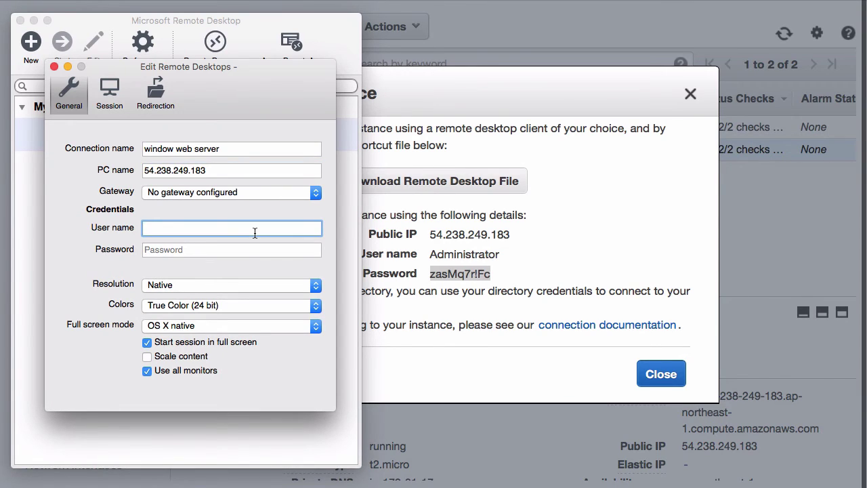
pyautogui.press('Tab')
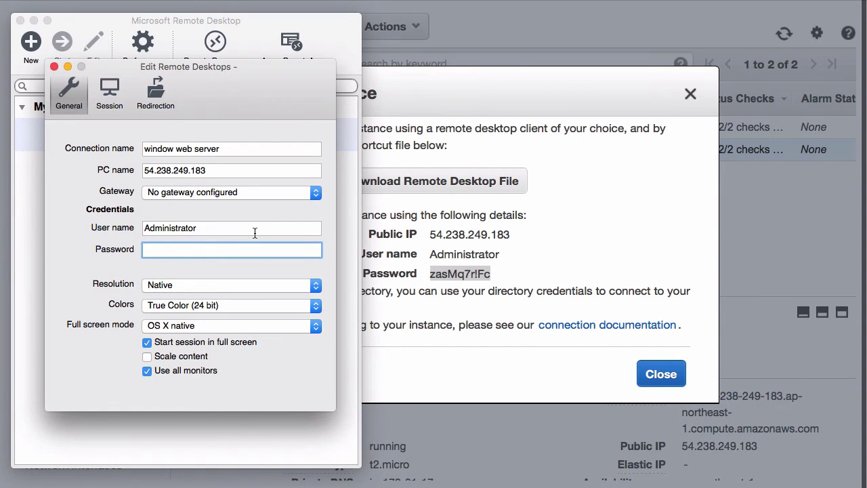
pyautogui.click(54, 66)
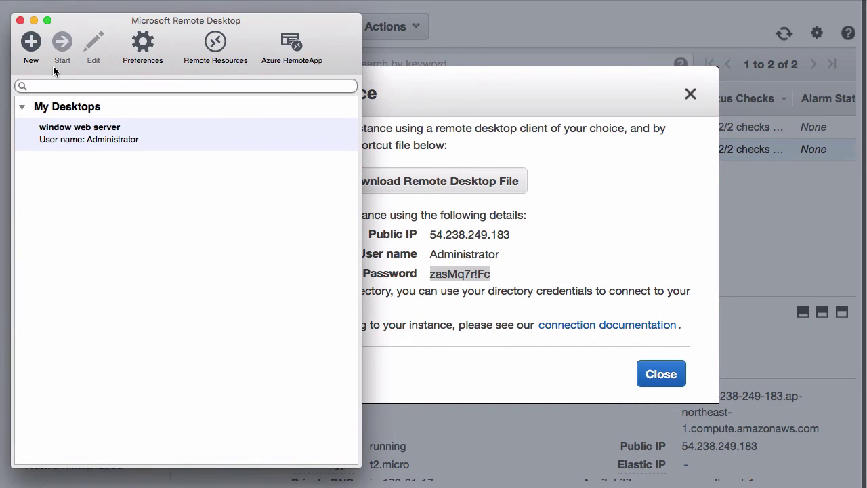
# - Start a Remote Desktop session to 'window web server' and reposition the session window
pyautogui.click(79, 144)
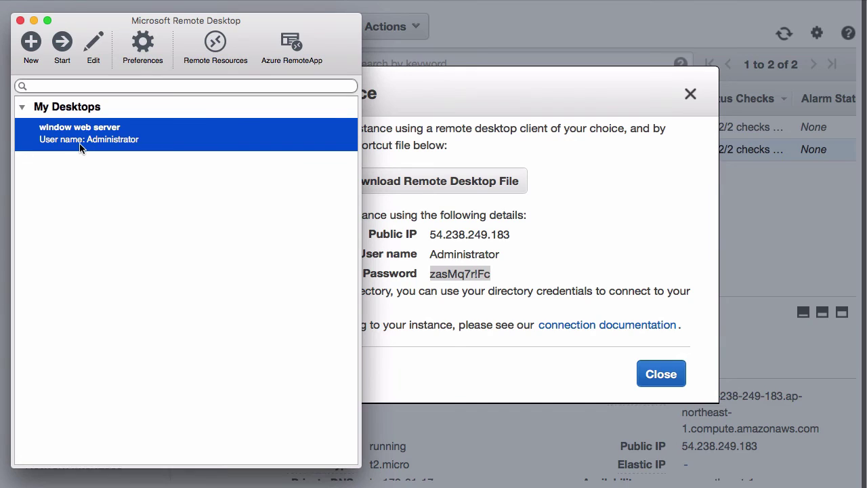
pyautogui.doubleClick(79, 148)
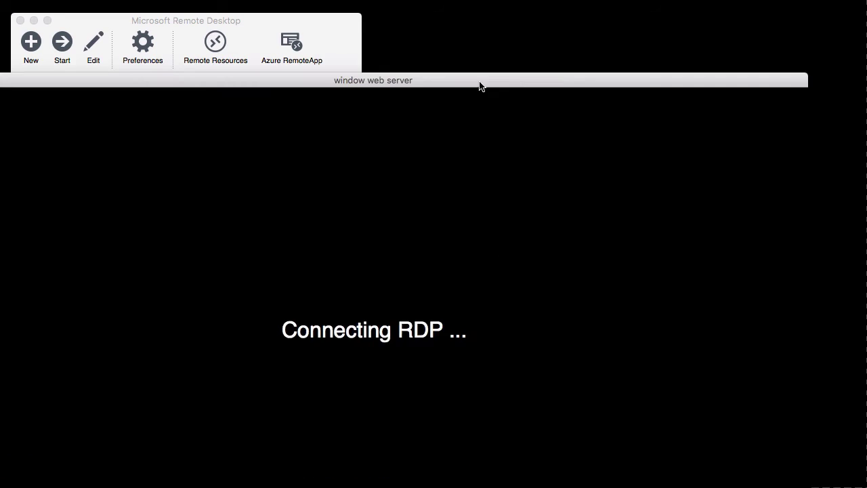
pyautogui.moveTo(480, 85); pyautogui.dragTo(530, 0)
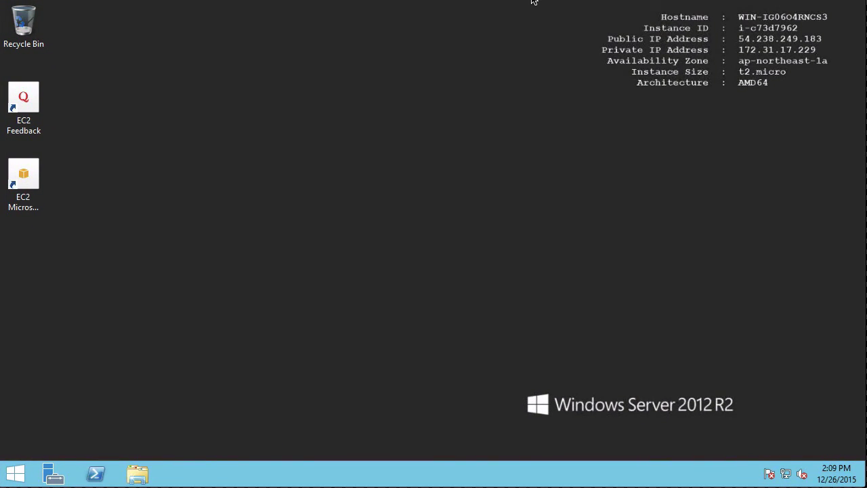
# - Launch Internet Explorer from the remote server's Start screen
pyautogui.moveTo(531, 0); pyautogui.dragTo(532, 0)
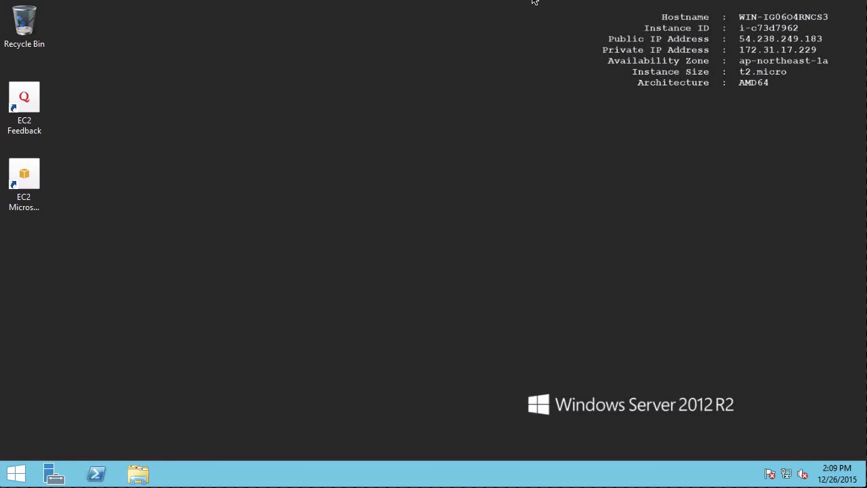
pyautogui.click(16, 474)
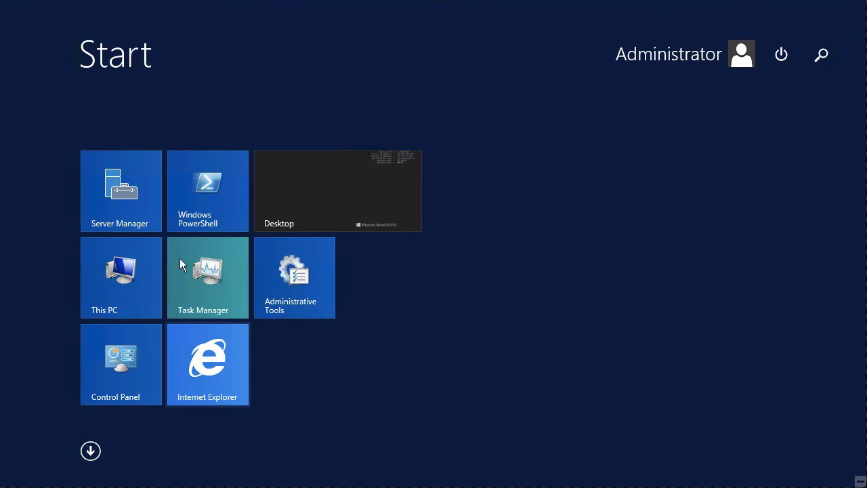
pyautogui.click(216, 390)
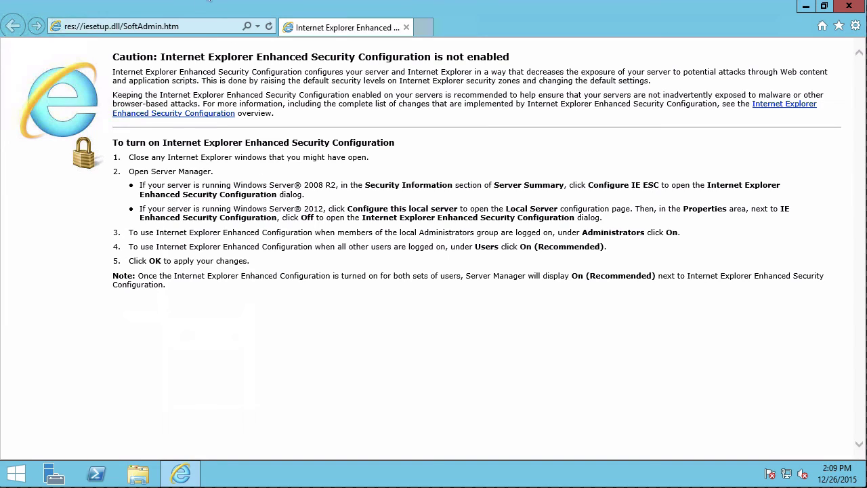
pyautogui.click(189, 24)
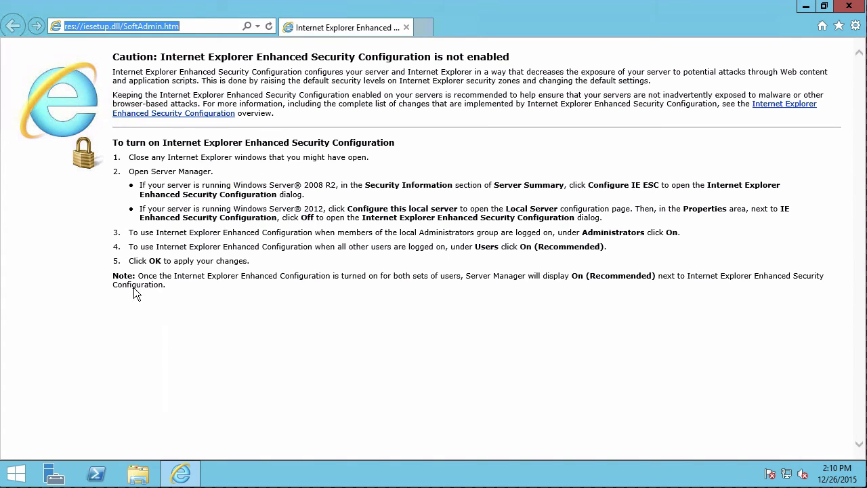
pyautogui.click(151, 311)
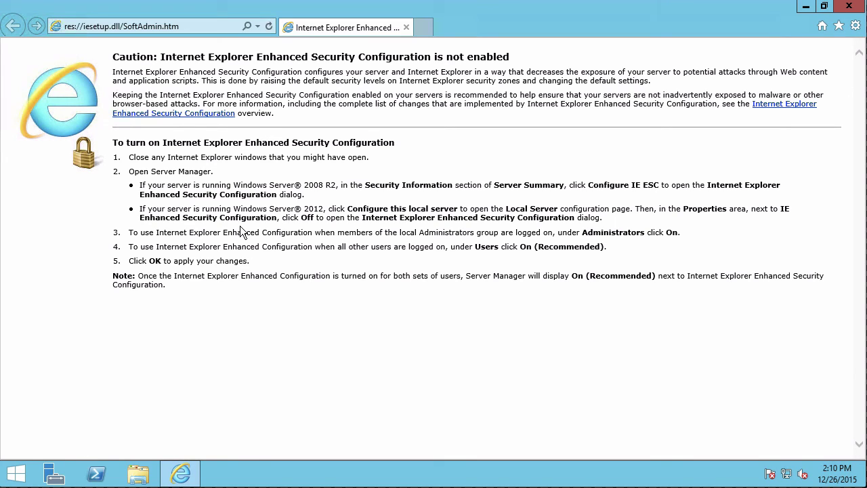
# - Bring up the IE Enhanced Security Configuration settings from Server Manager's Local Server page
pyautogui.click(57, 477)
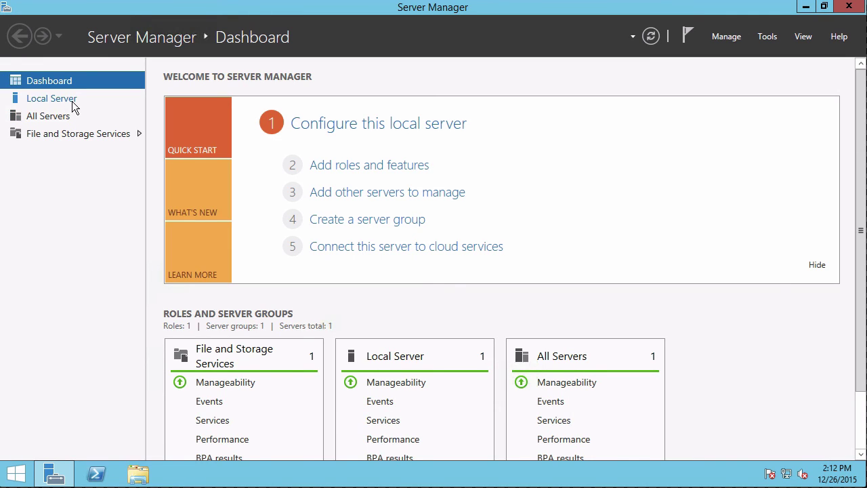
pyautogui.click(72, 101)
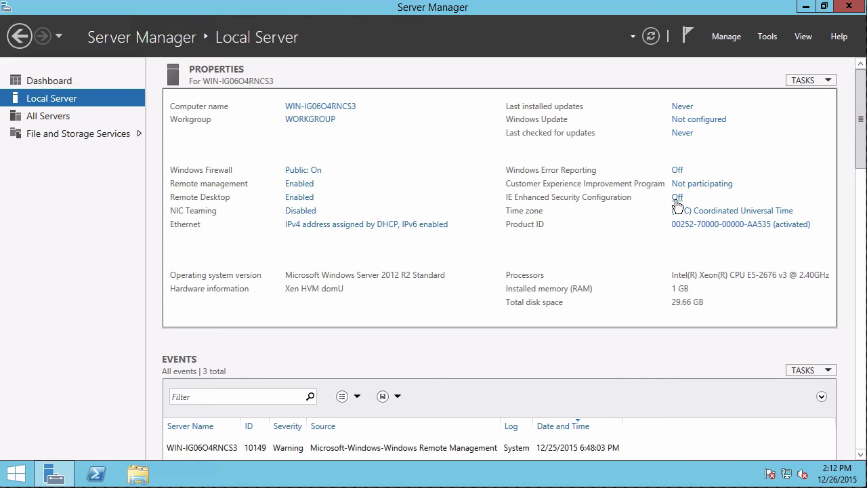
pyautogui.click(676, 197)
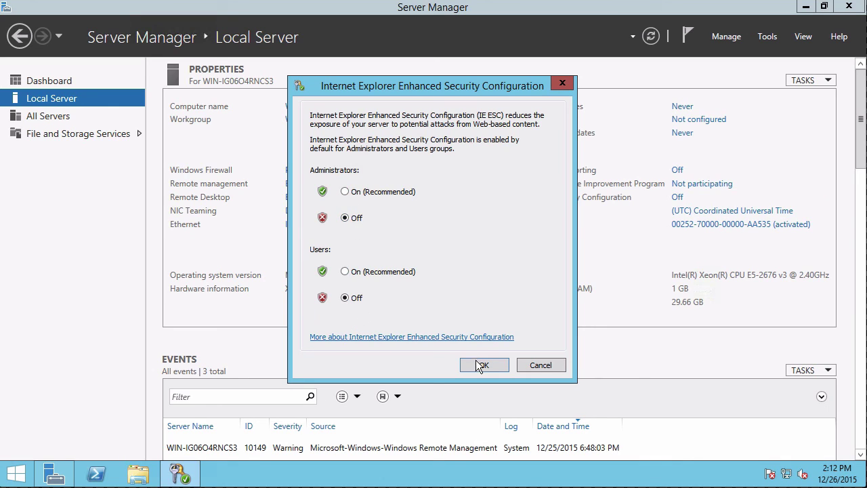
# - Confirm IE Enhanced Security Configuration stays Off for Administrators and Users
pyautogui.click(480, 365)
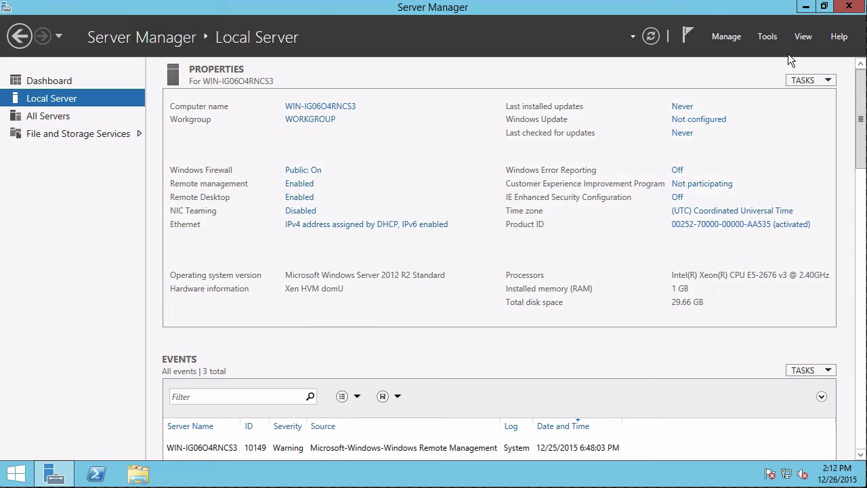
# - Close Server Manager, view the empty Pictures folder via Apps, then close it
pyautogui.click(848, 7)
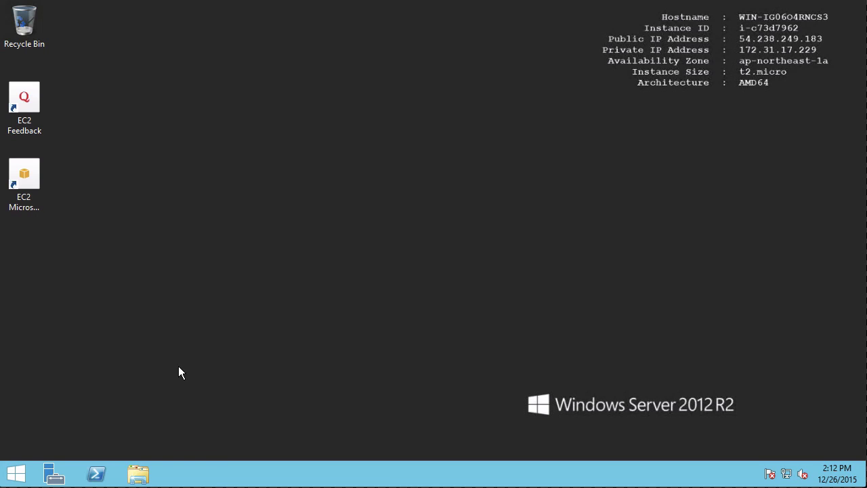
pyautogui.click(22, 476)
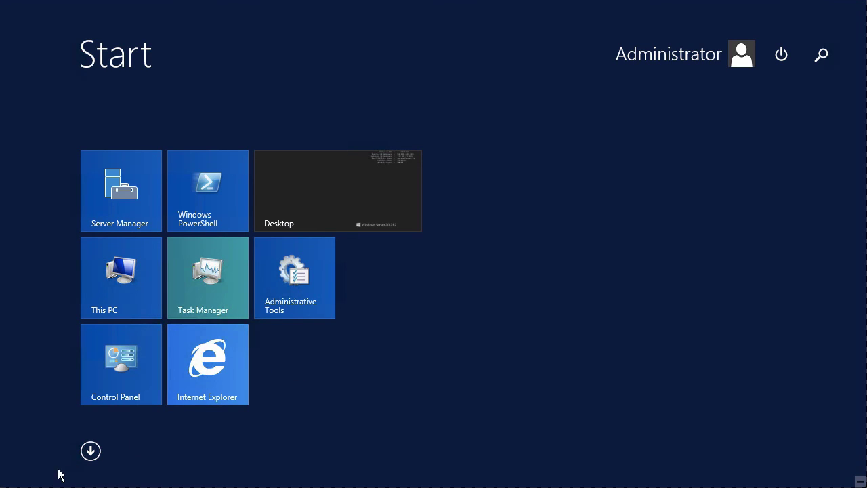
pyautogui.click(90, 450)
pyautogui.click(235, 367)
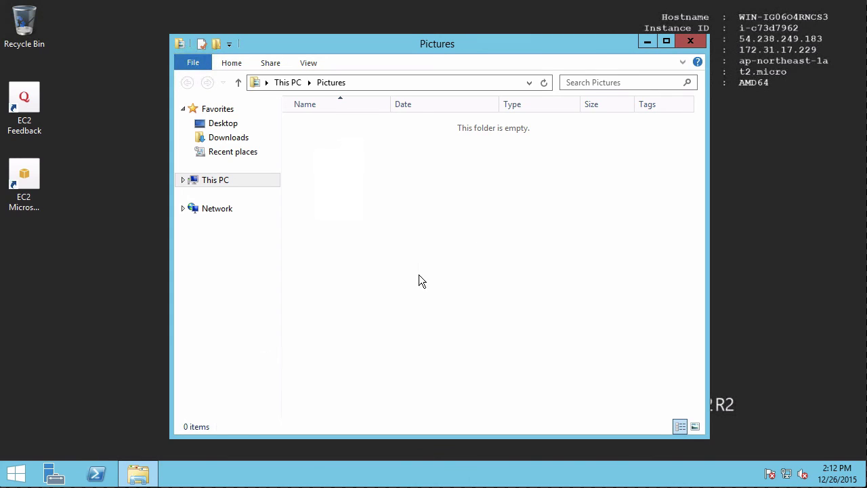
pyautogui.click(691, 42)
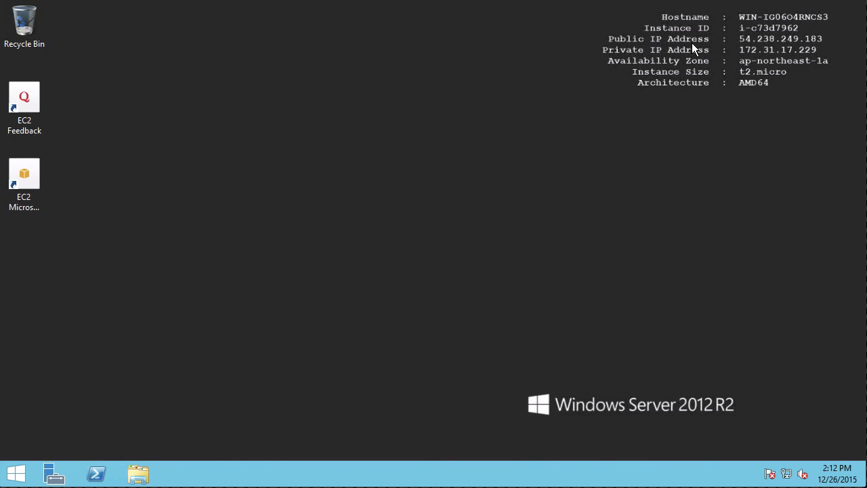